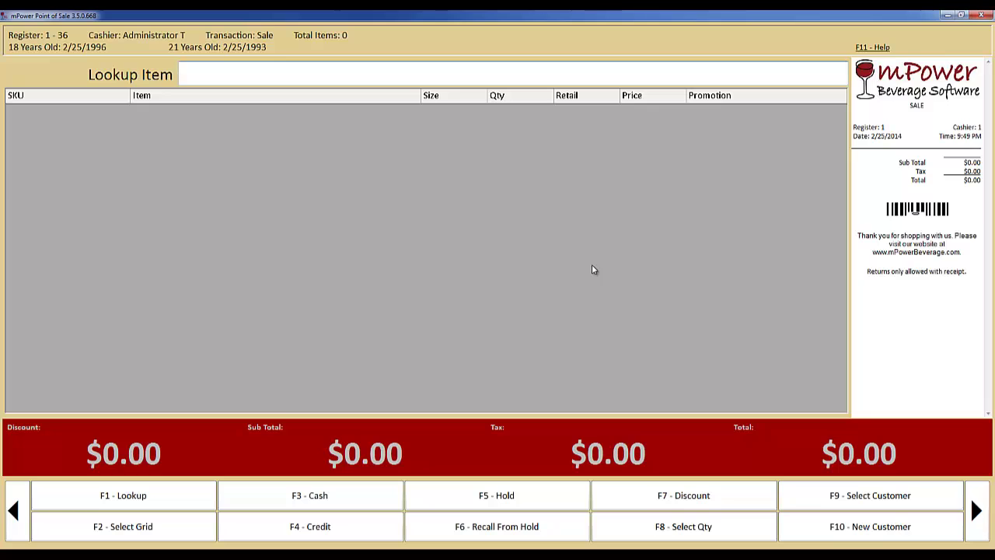
Page to the register commands that include F4 Open/Close, and bring up batch 36's Open/Close dialog
key("shift")
key("ctrl")
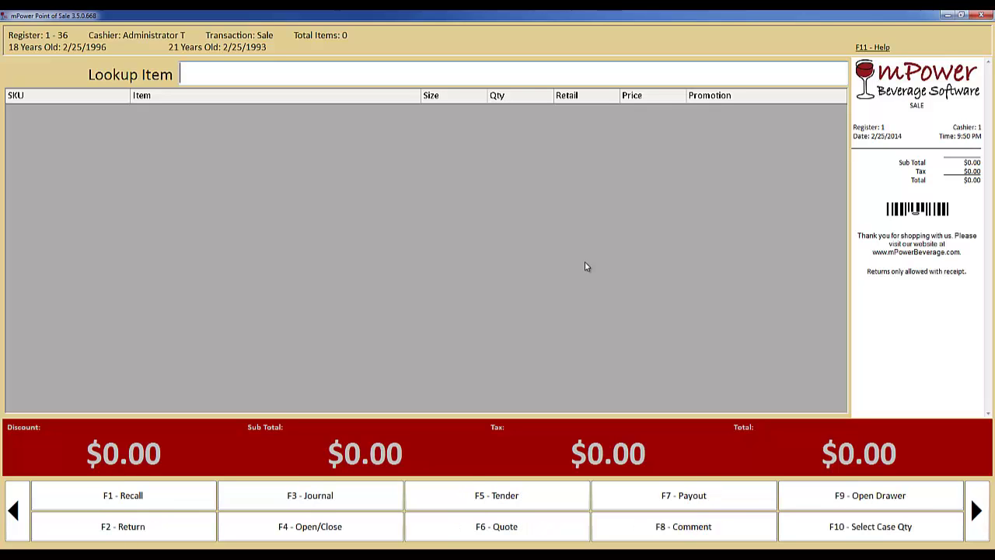
left_click(360, 522)
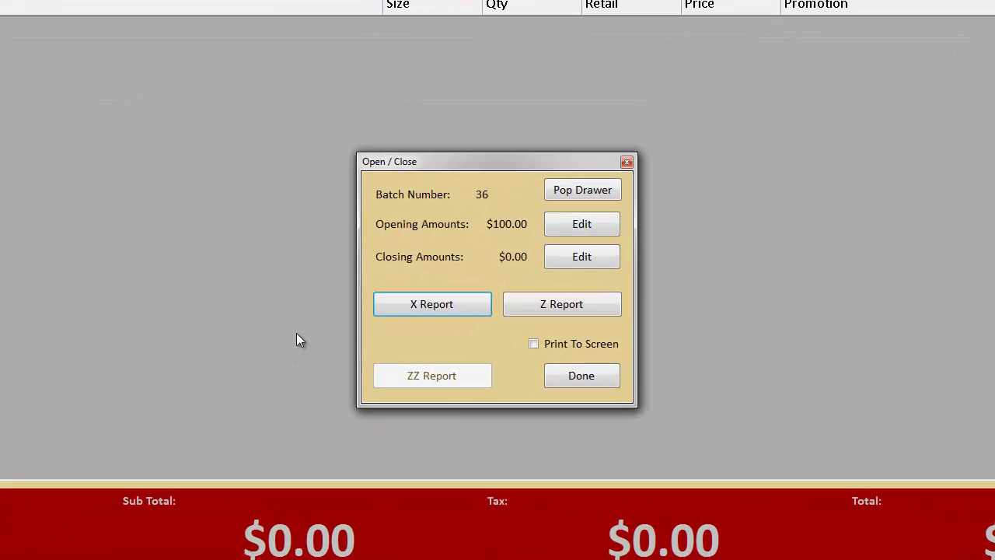
Review batch 36's $100.00 opening amounts and cash count without changes, then return to the sale screen
left_click(555, 223)
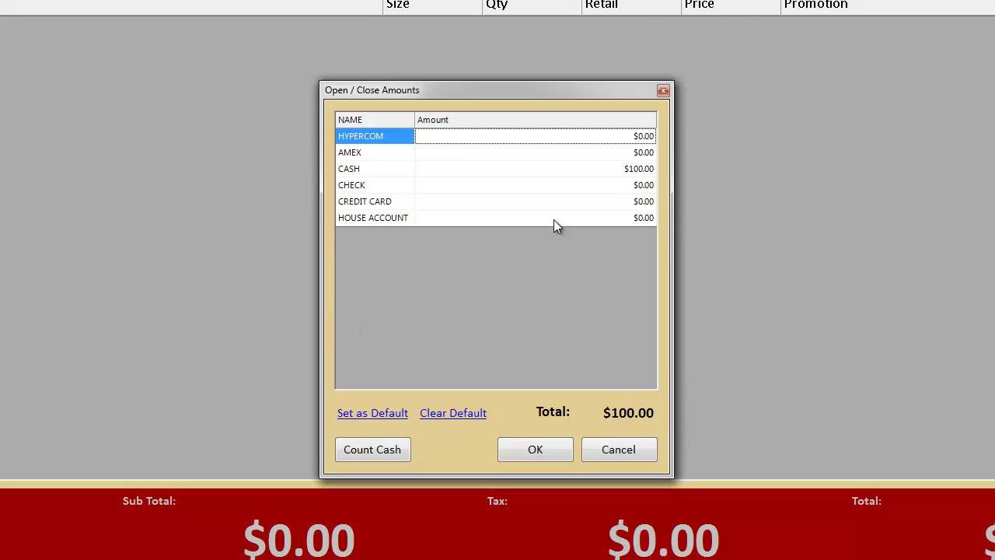
left_click(377, 448)
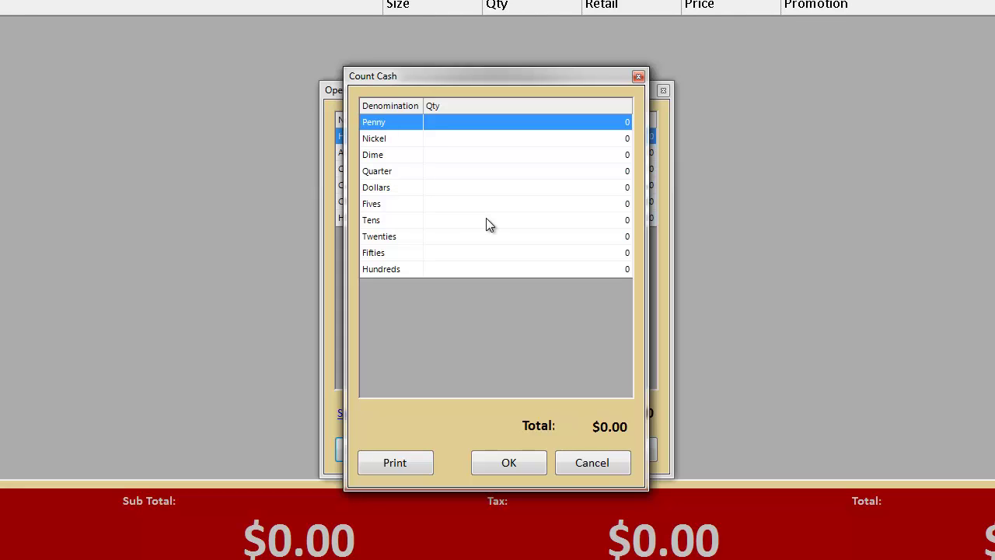
left_click(581, 471)
left_click(602, 461)
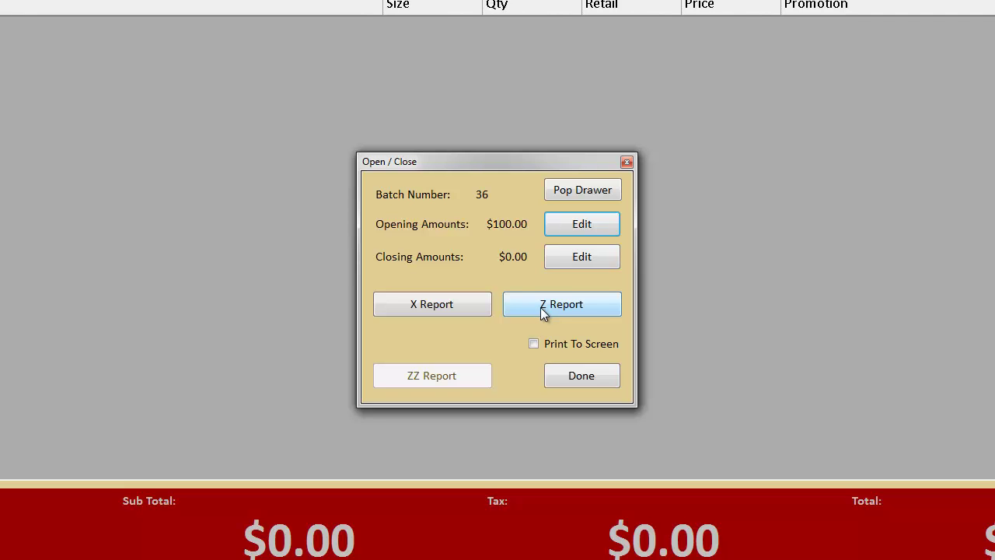
left_click(571, 377)
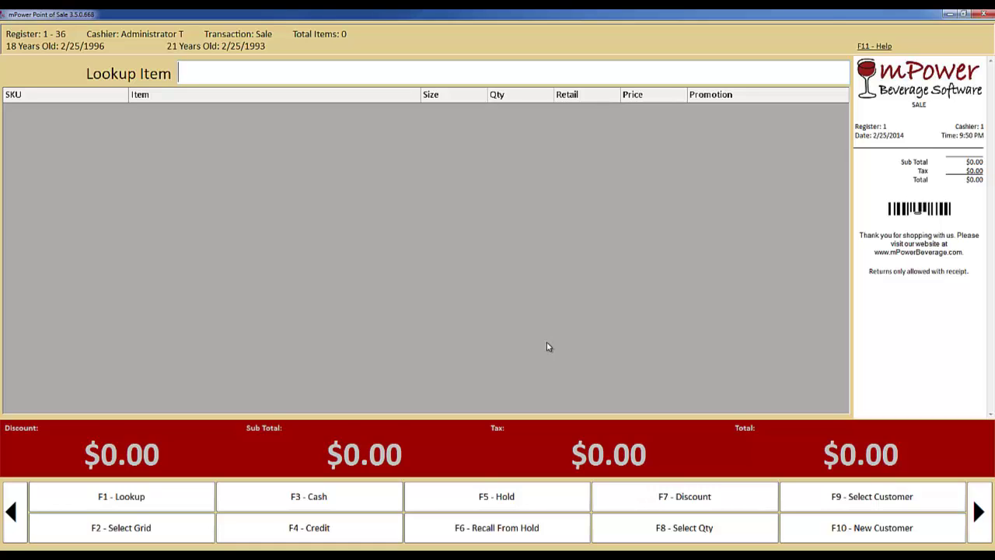
Add SKUs 1021 and 1022 to the sale
type("10")
key("BackSpace")
key("BackSpace")
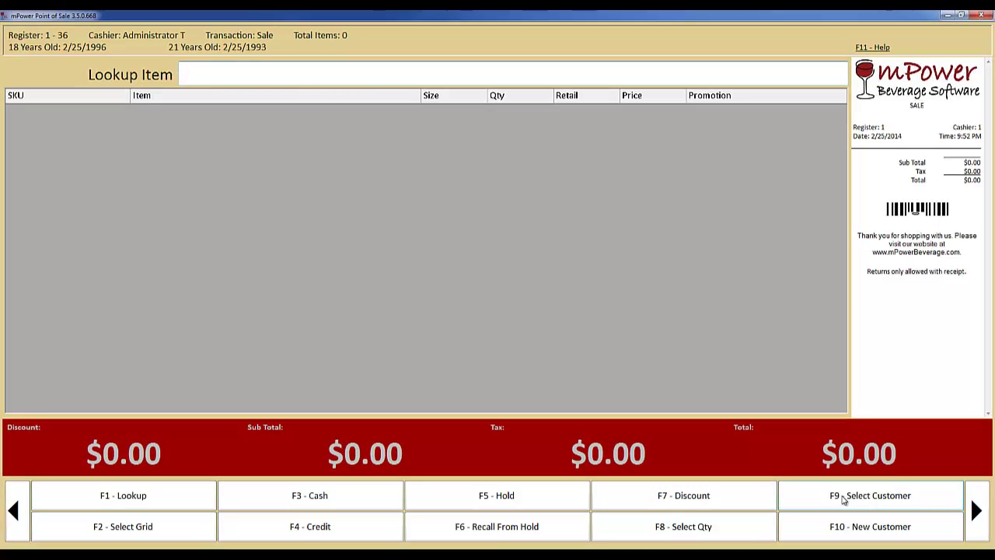
type("1021")
key("Return")
type("1022")
key("Return")
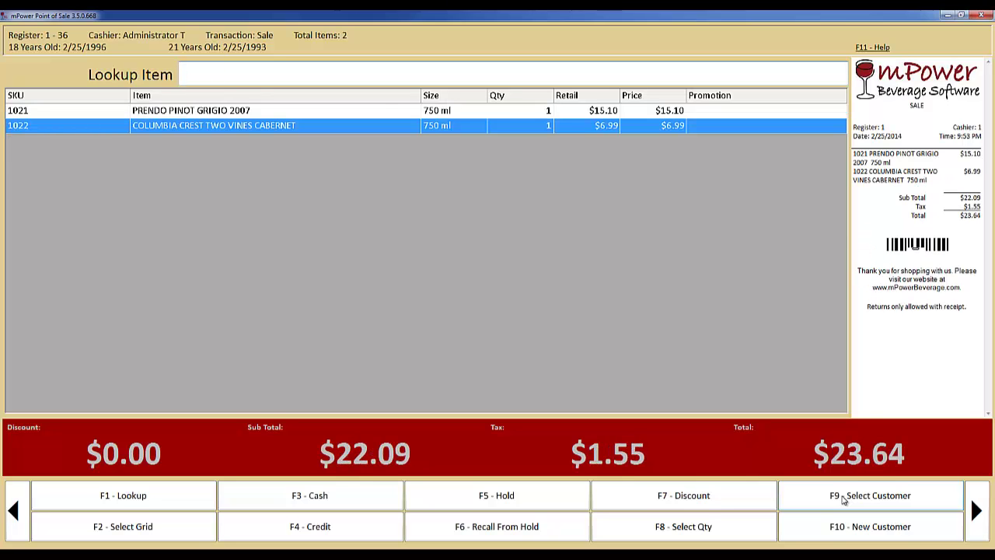
Attach the rewards customer and tender the $18.78 total in exact cash
left_click(844, 500)
type("lenn")
key("Return")
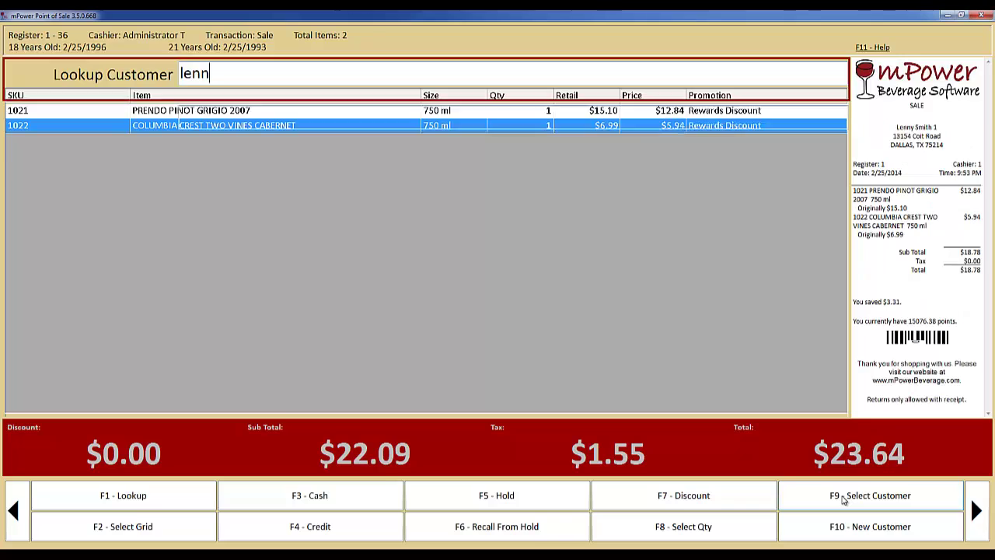
key("F3")
key("Down")
key("Return")
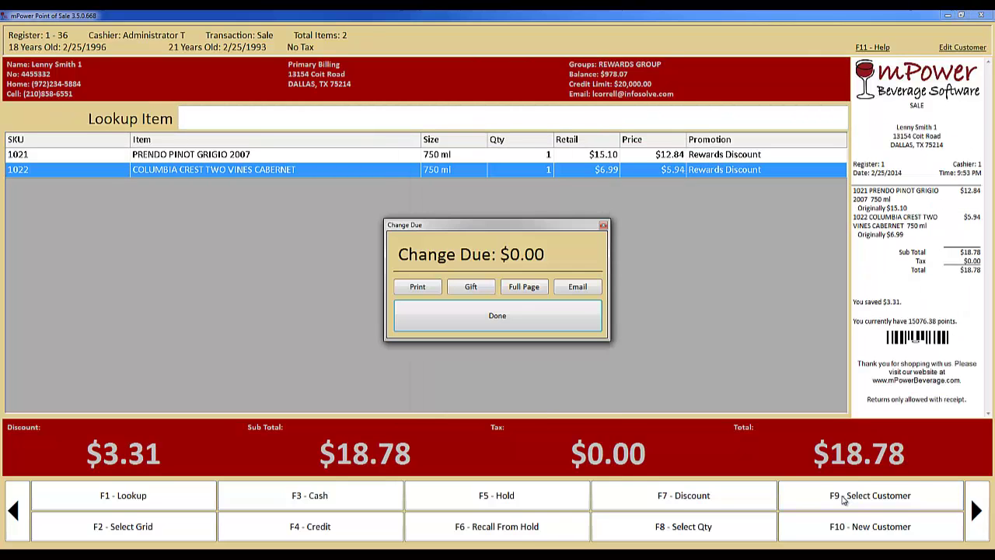
key("Return")
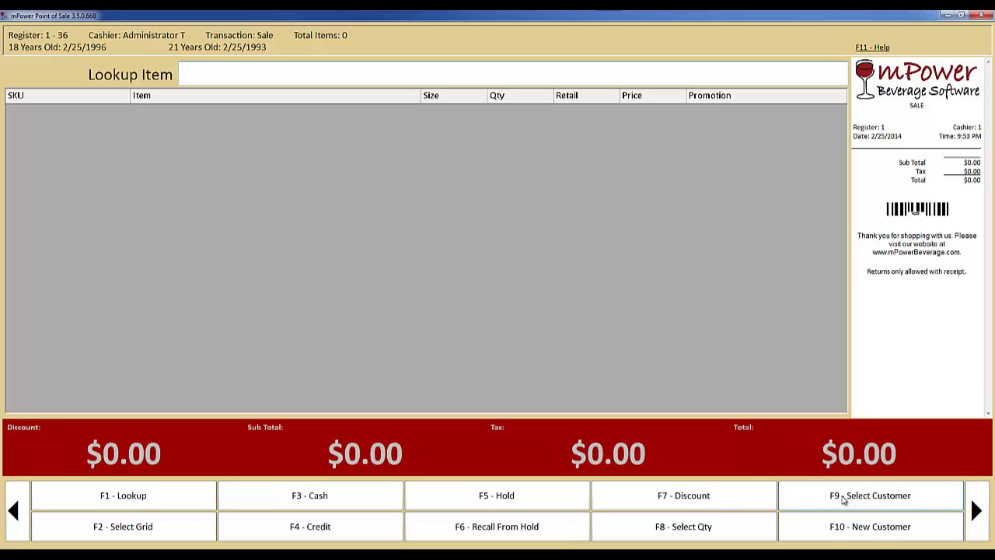
Start a new sale with SKUs 1022 and 1021
type("22")
key("Return")
type("1021")
key("Return")
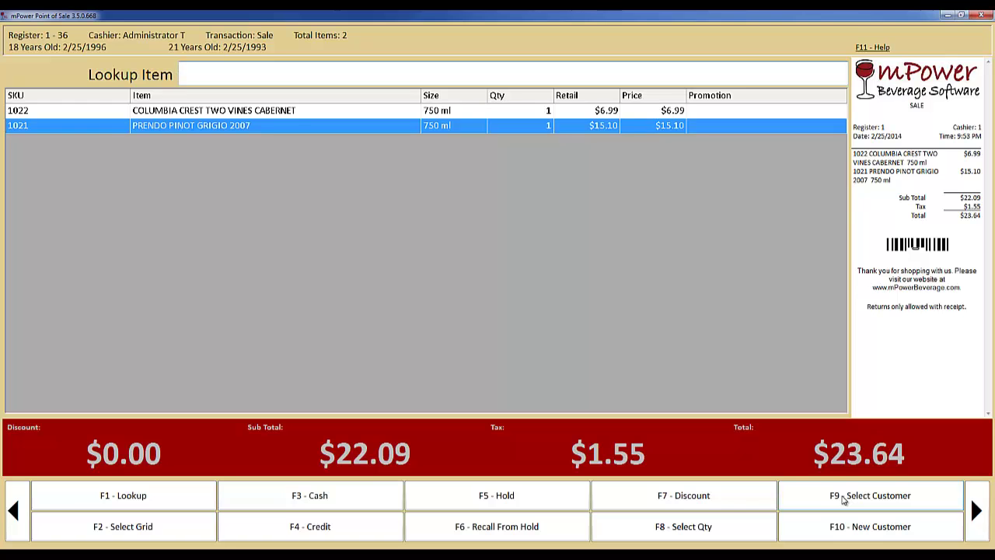
Search 'prendo' and add the 2004 Prendo Pinot Grigio, SKU 25118, at $13.99
type("prendo")
key("Return")
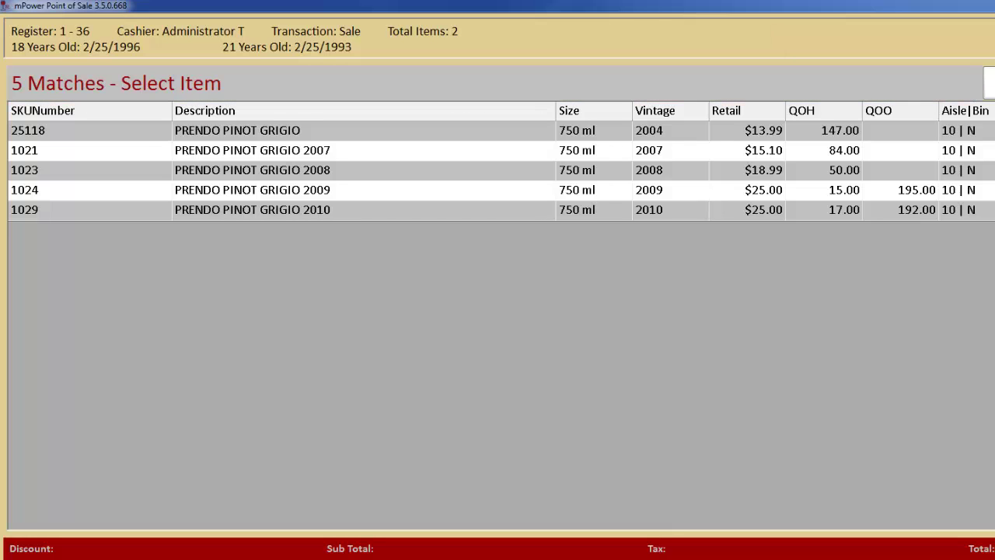
left_click(237, 130)
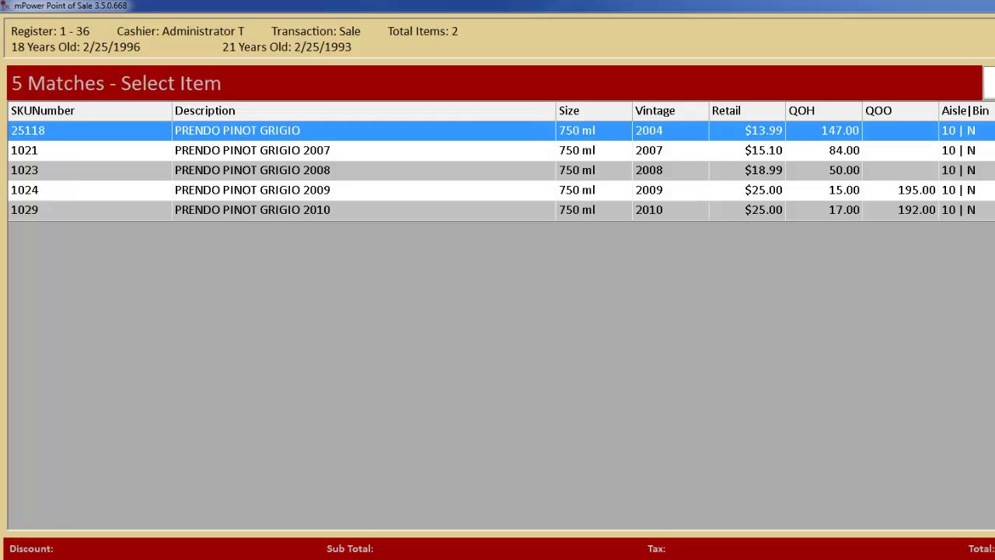
key("Return")
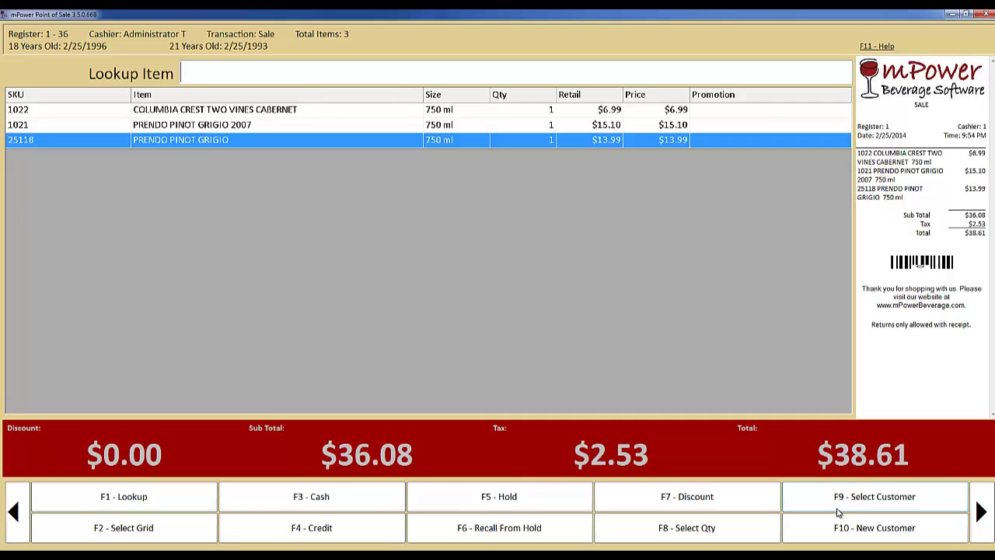
Look up the rewards customer by name, applying a $4.31 Rewards Discount for $31.77
left_click(838, 510)
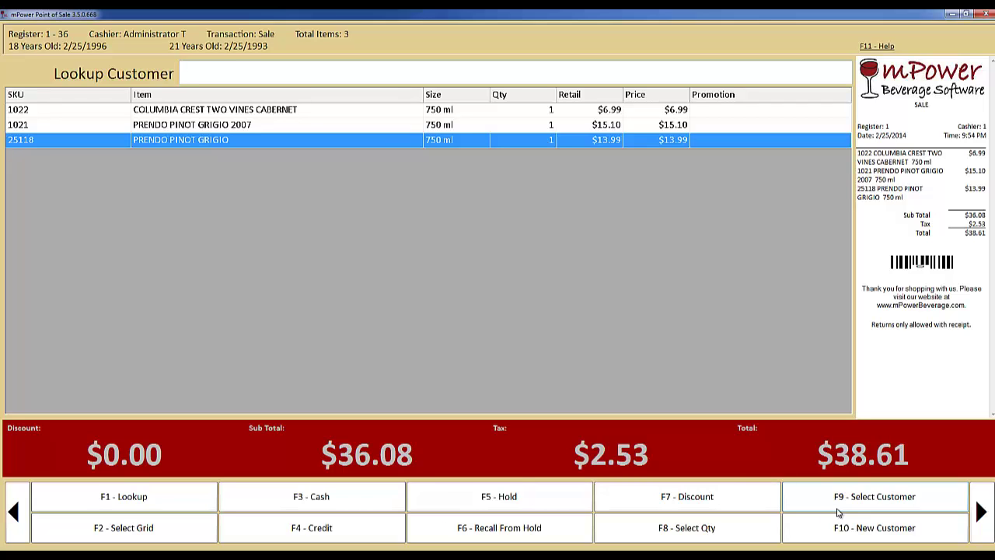
type("lenn")
key("Return")
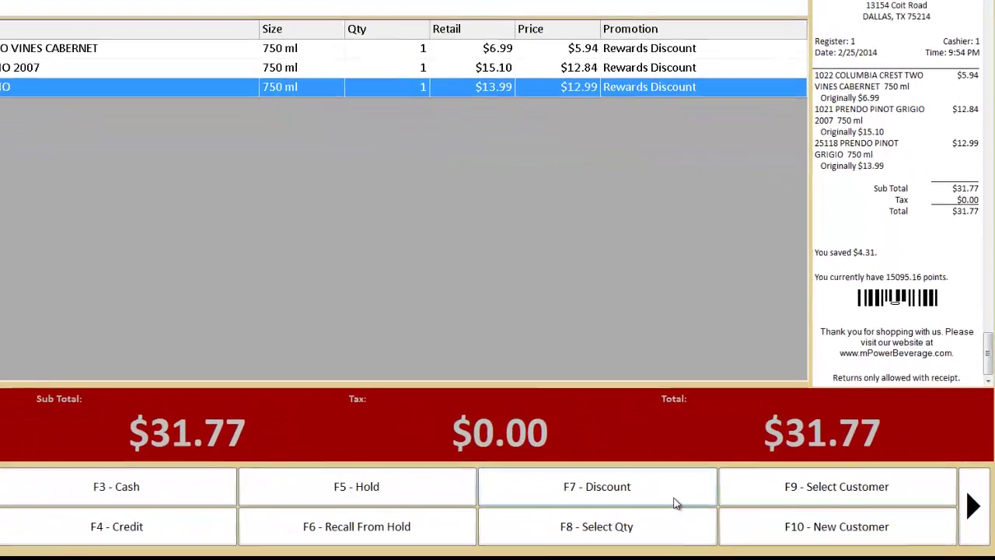
left_click(675, 503)
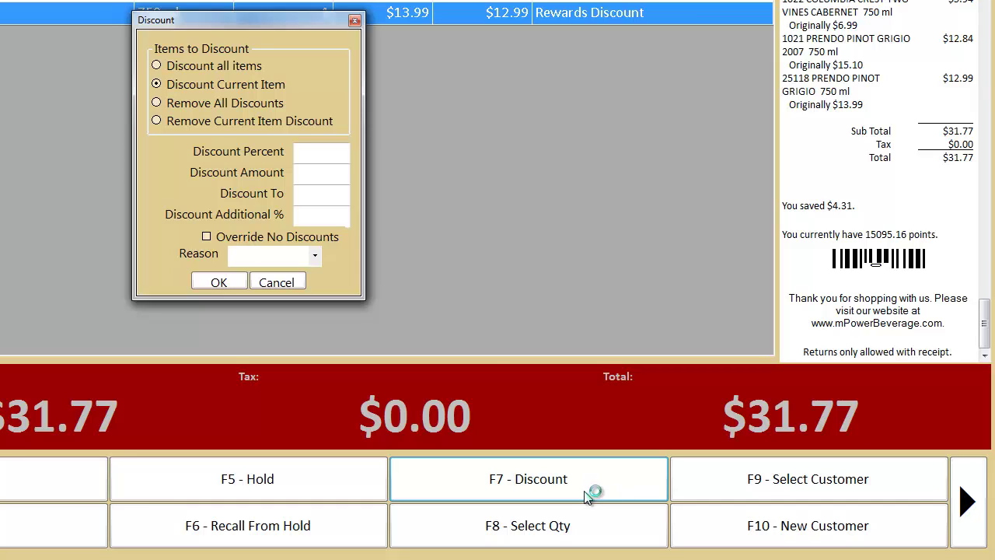
left_click(315, 255)
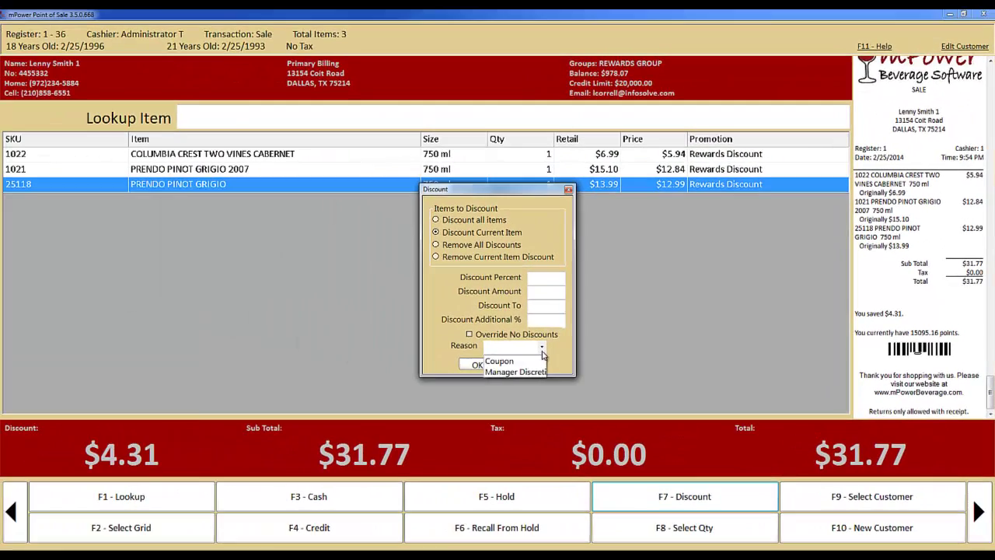
left_click(317, 264)
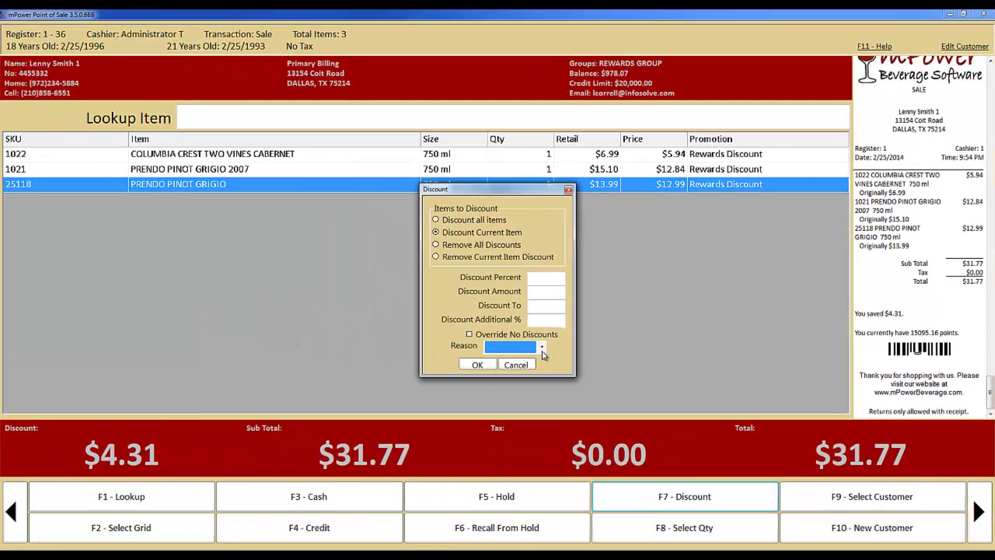
left_click(522, 365)
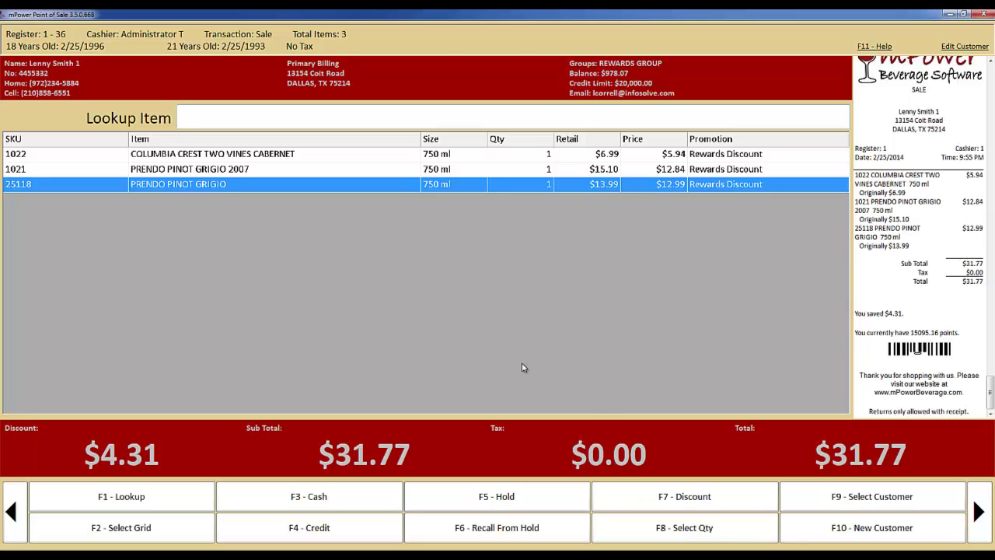
Tender $40.00 cash for the $31.77 sale, giving $8.23 change
key("F3")
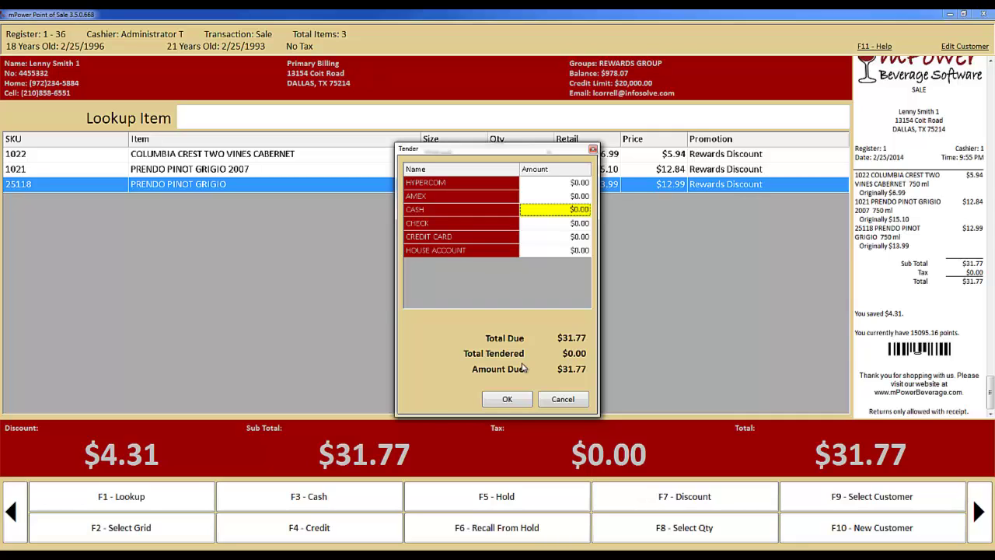
type("40")
key("Return")
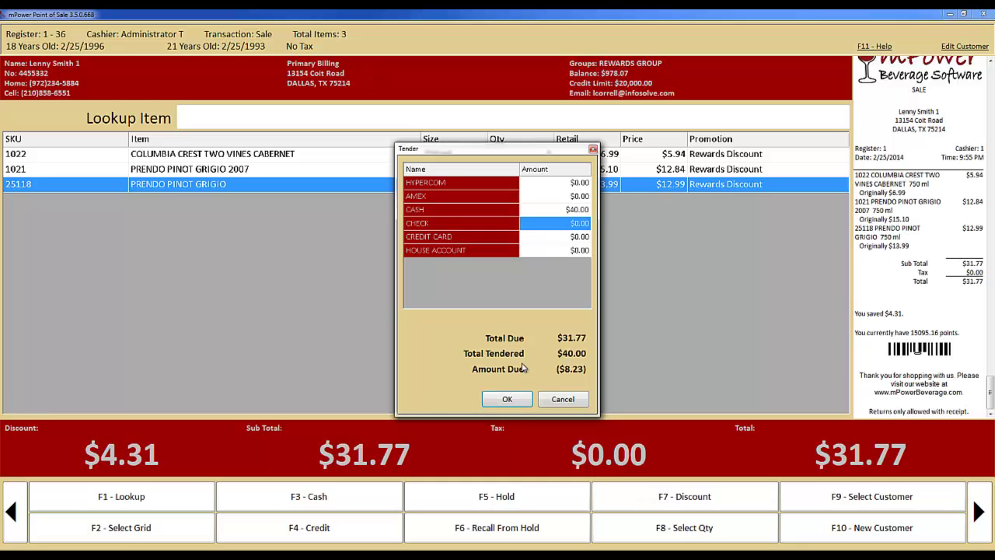
key("Return")
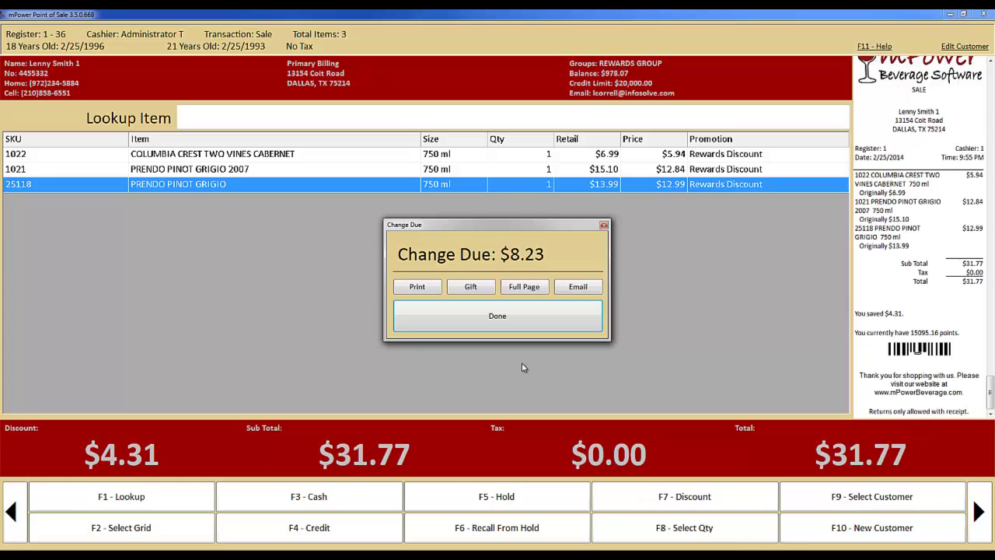
key("Return")
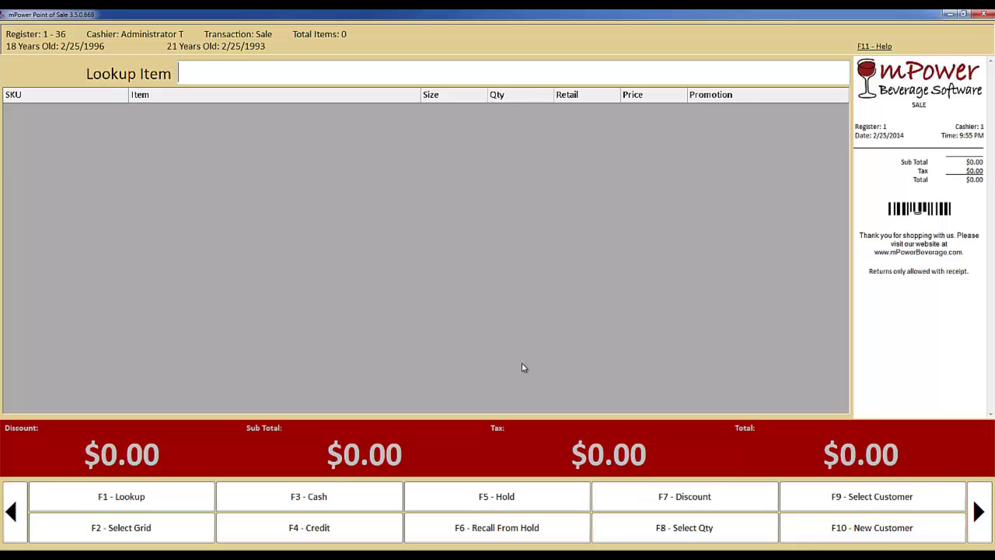
Ring up SKUs 1021 and 1022 and tender the exact $23.64 in cash
type("1021")
key("Return")
type("1022")
key("Return")
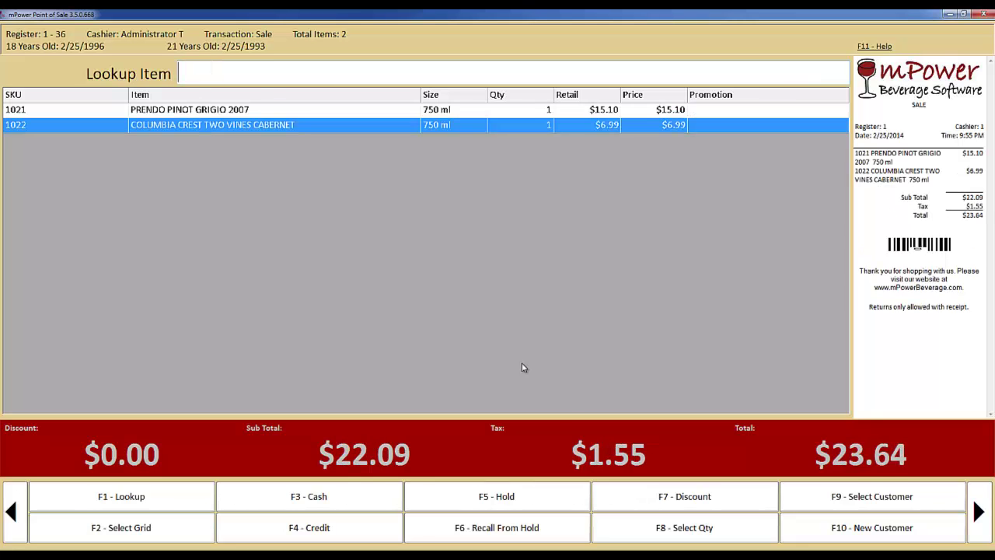
key("F3")
key("Return")
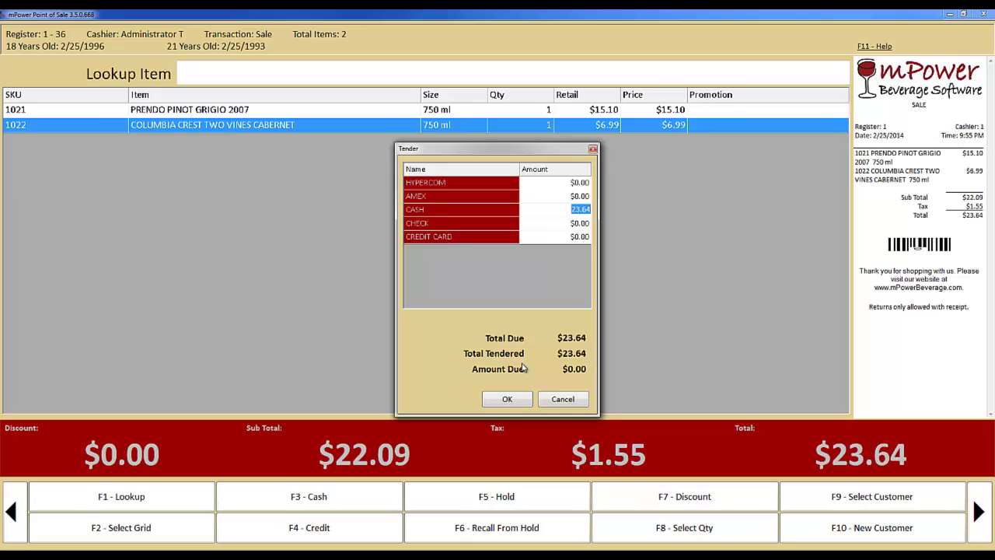
key("Return")
key("Return")
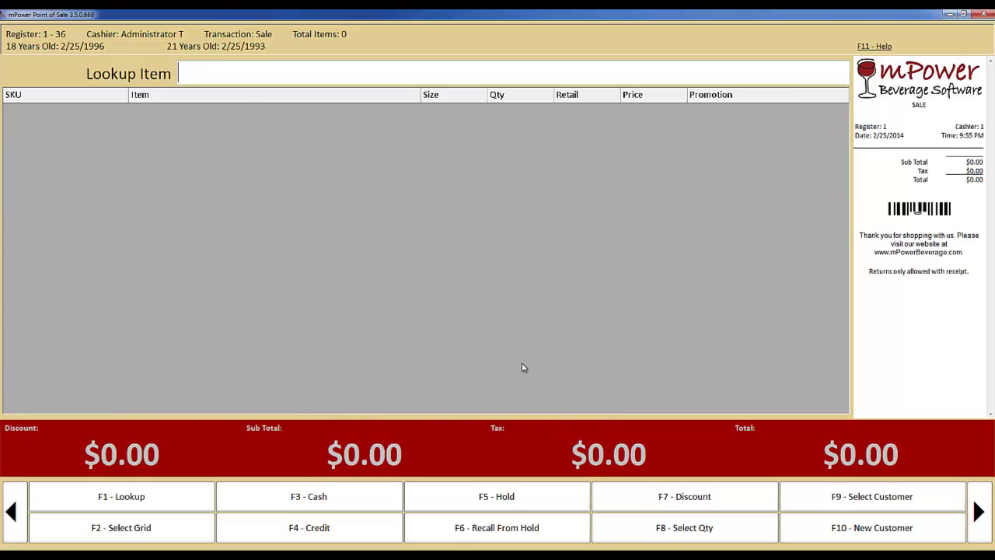